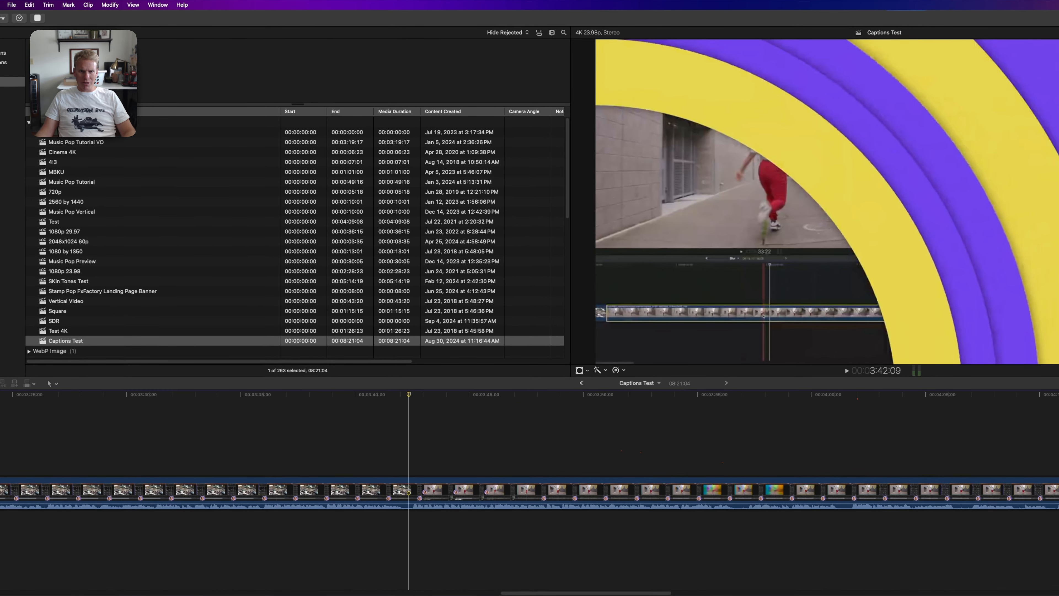
- Mark a timeline range about 19 seconds long in the Captions Test project, starting at 3:42:09
key("space")
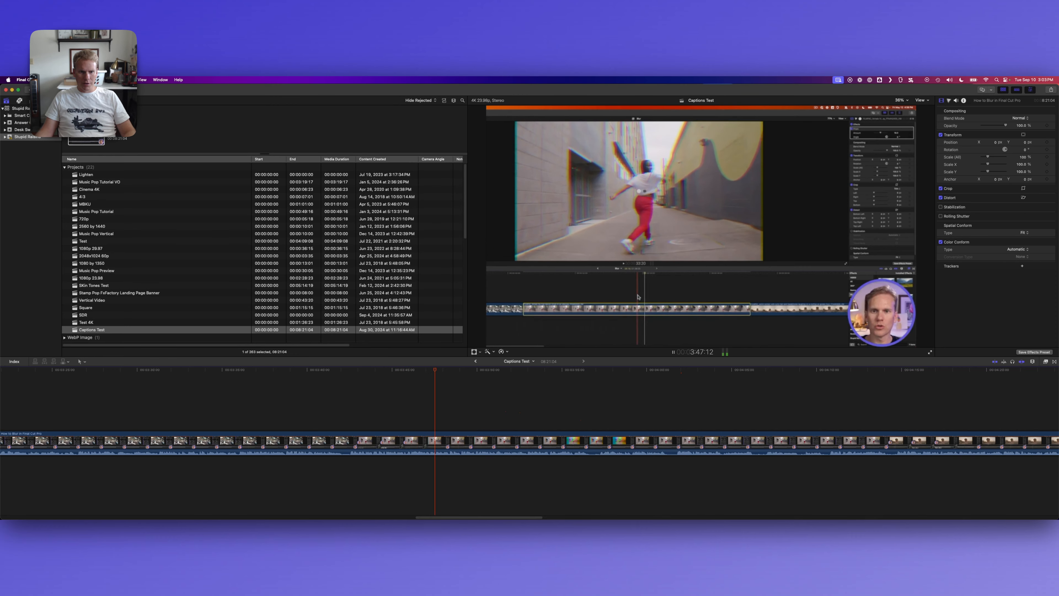
key("space")
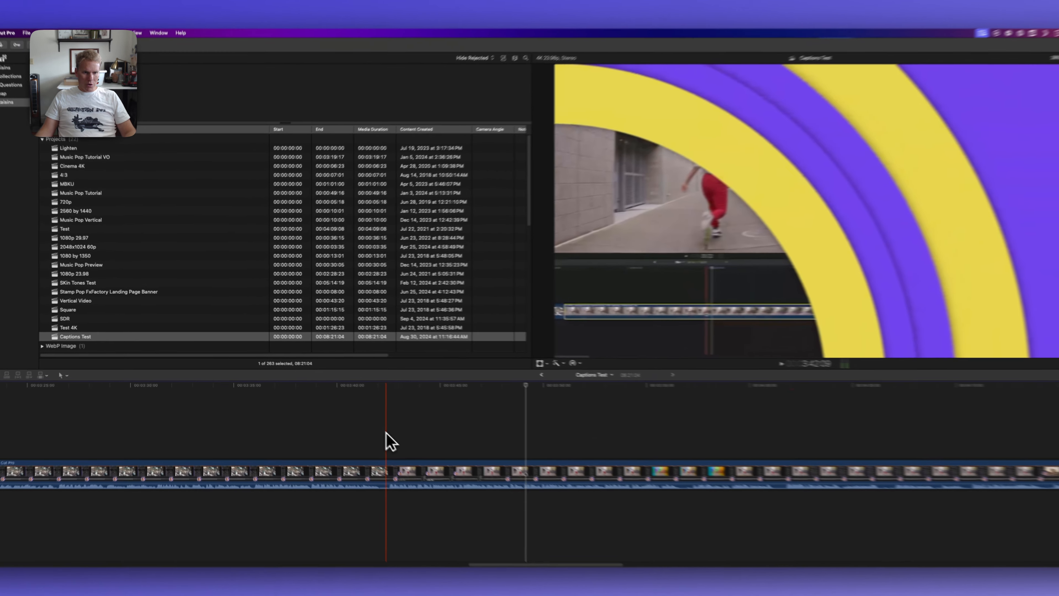
left_click(348, 415)
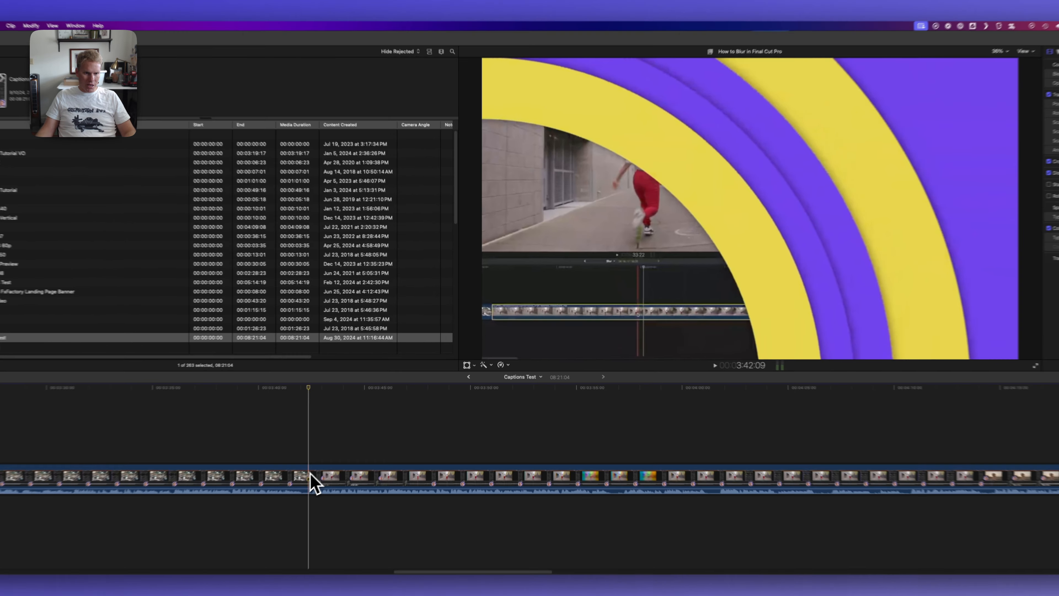
left_click_drag(348, 443, 679, 448)
left_click_drag(738, 499, 731, 495)
- Export the marked range as an audio-only MP3 named Captions Test into the untitled folder
key("super+e")
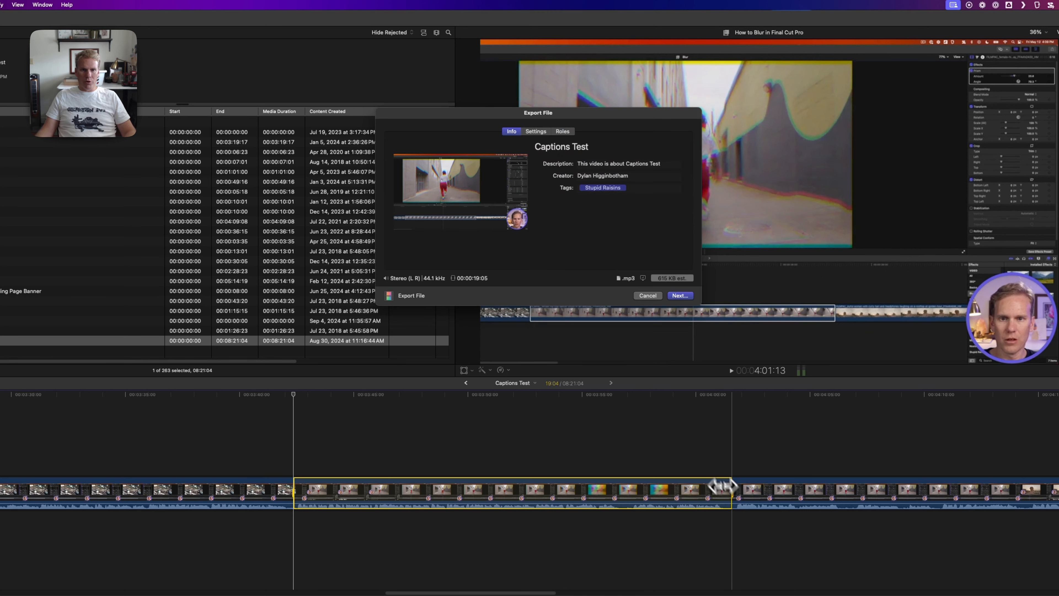
left_click(536, 132)
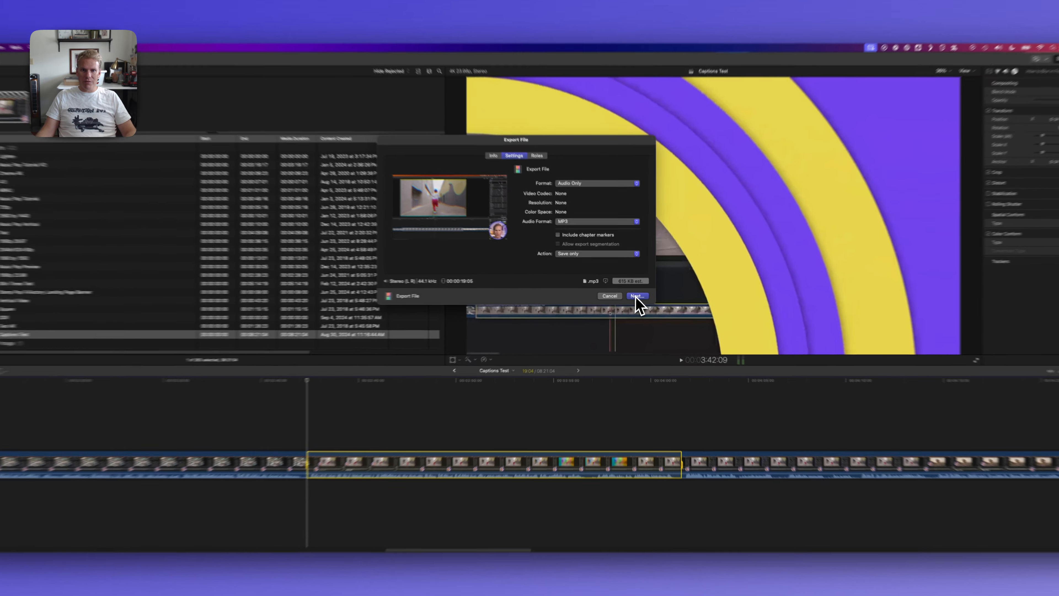
left_click(634, 296)
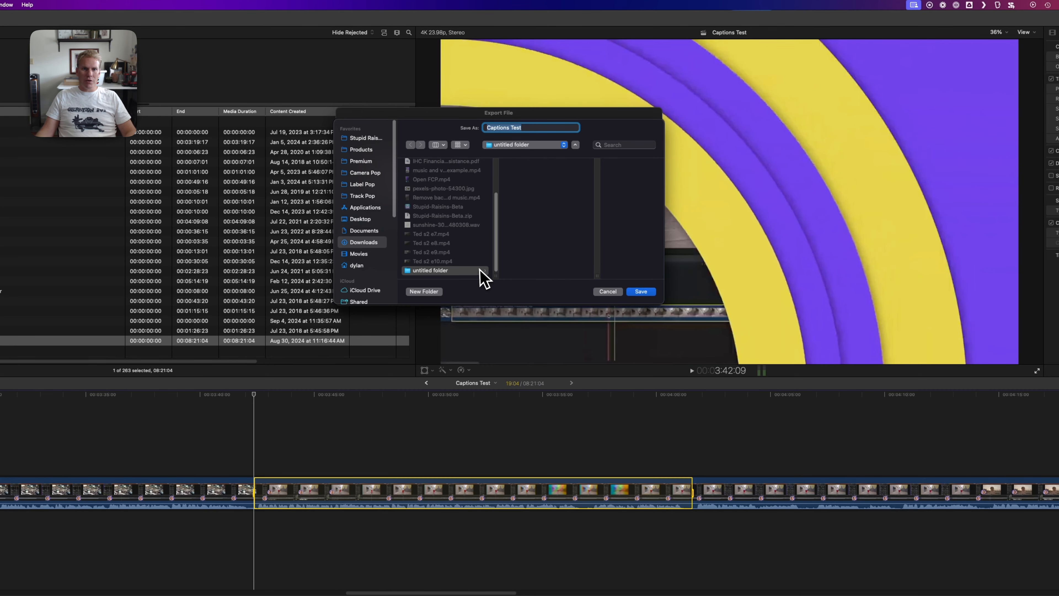
left_click(479, 270)
left_click(637, 292)
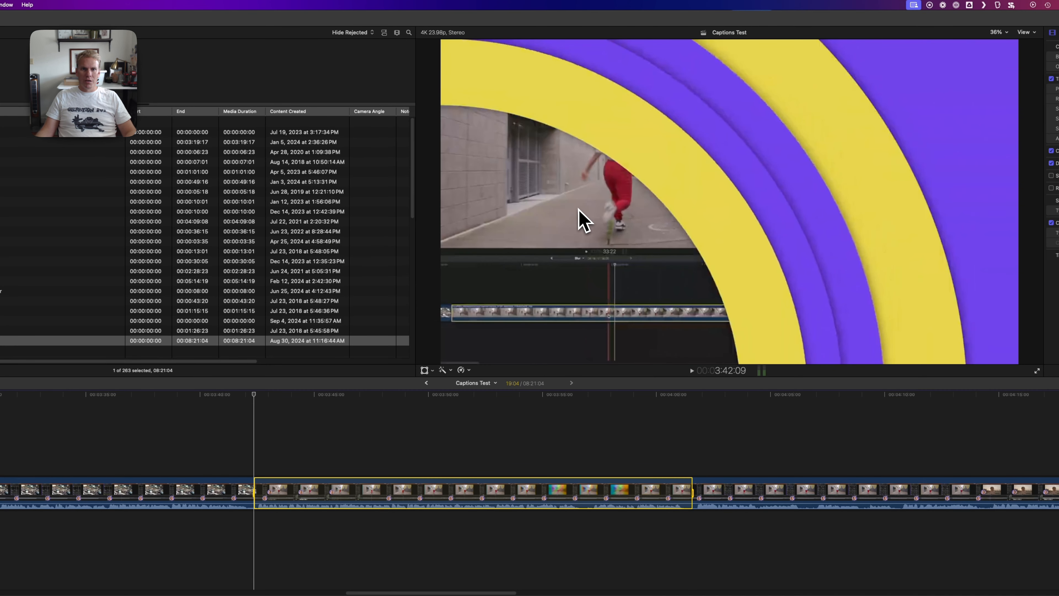
- Switch to Finder and select the exported Captions Test.mp3 in the untitled folder
key("super+Tab")
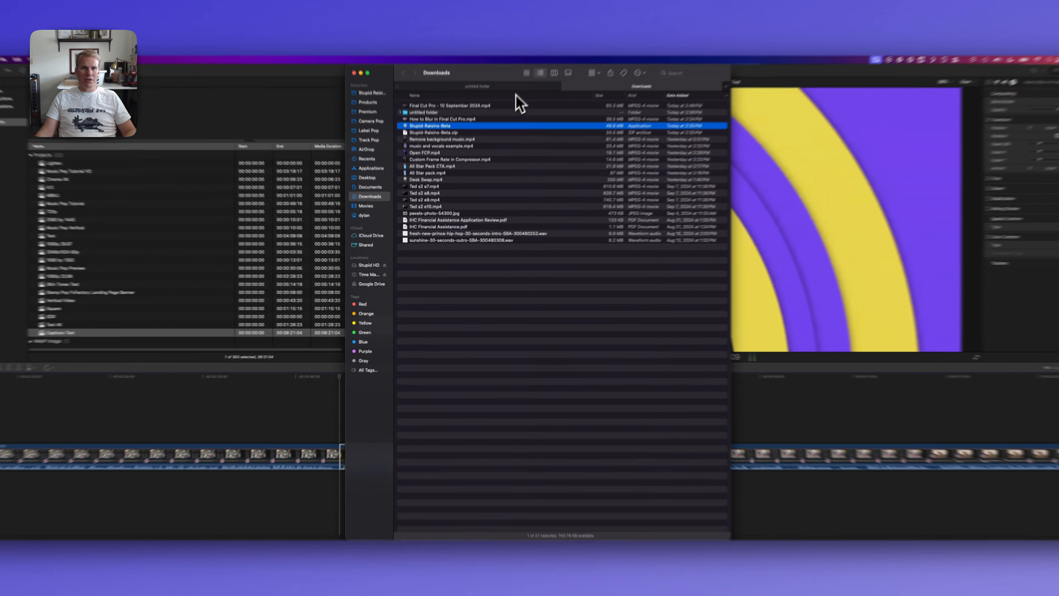
left_click(518, 104)
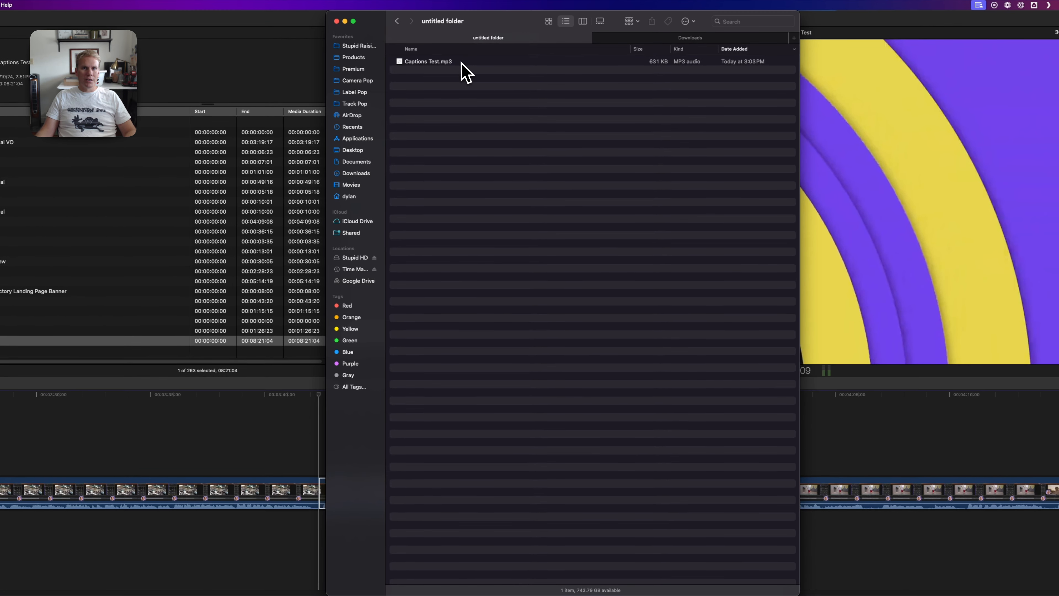
left_click(462, 62)
- Switch to the Stupid-Raisins-Beta app and load Captions Test.mp3 into Caption Pop as the audio
key("super+Tab")
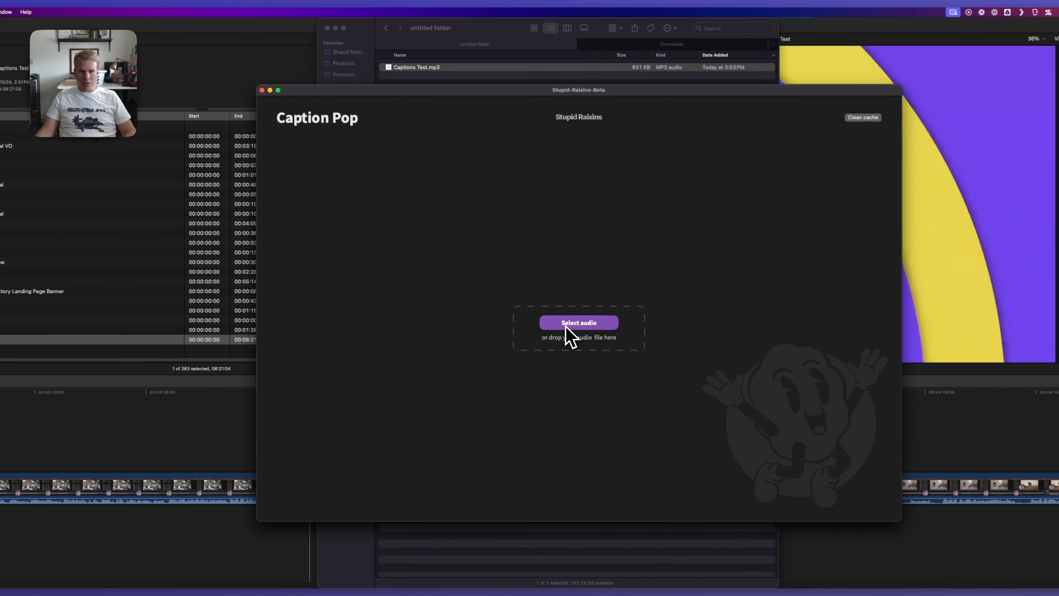
left_click(567, 324)
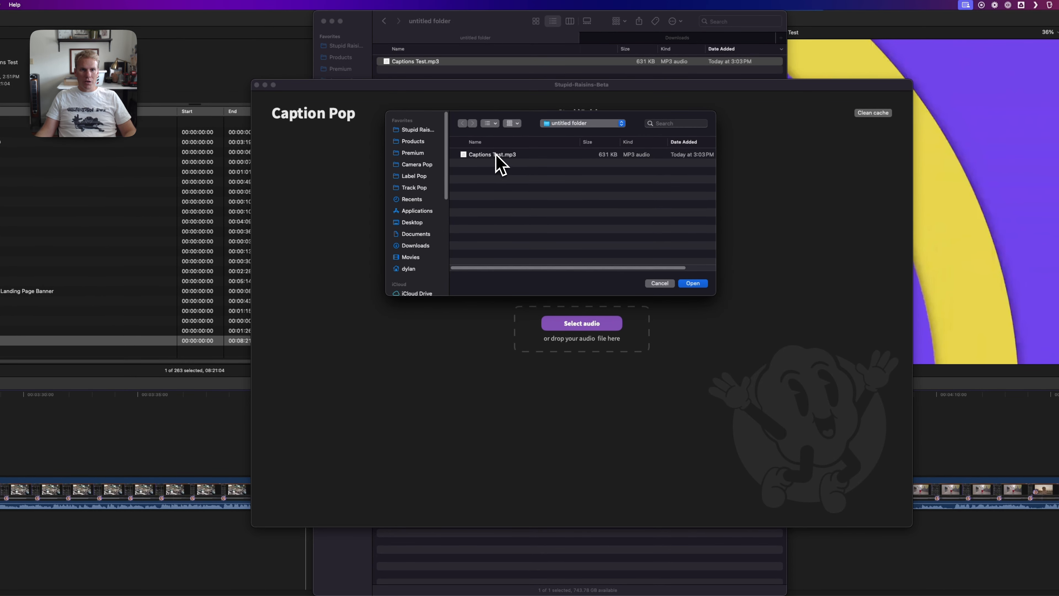
left_click(500, 157)
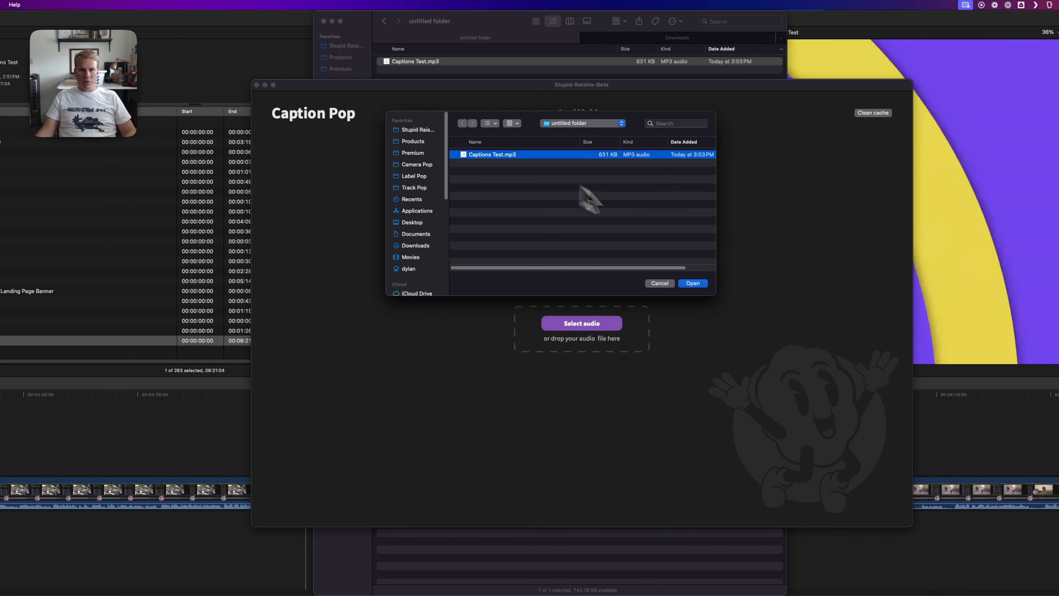
left_click(702, 285)
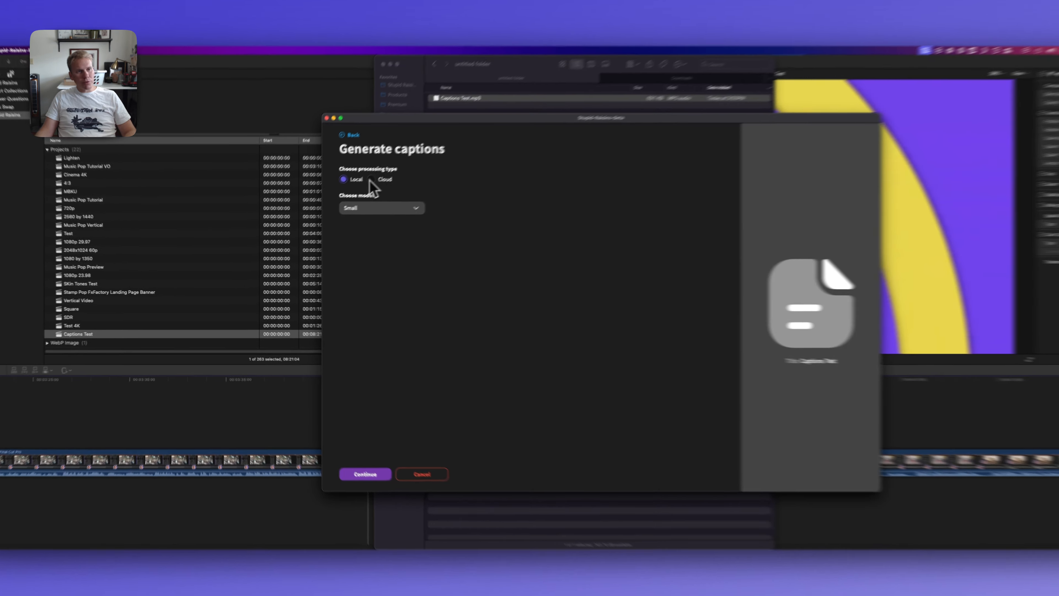
- Generate the captions with Cloud processing, the Regular model and English as the language
left_click(349, 193)
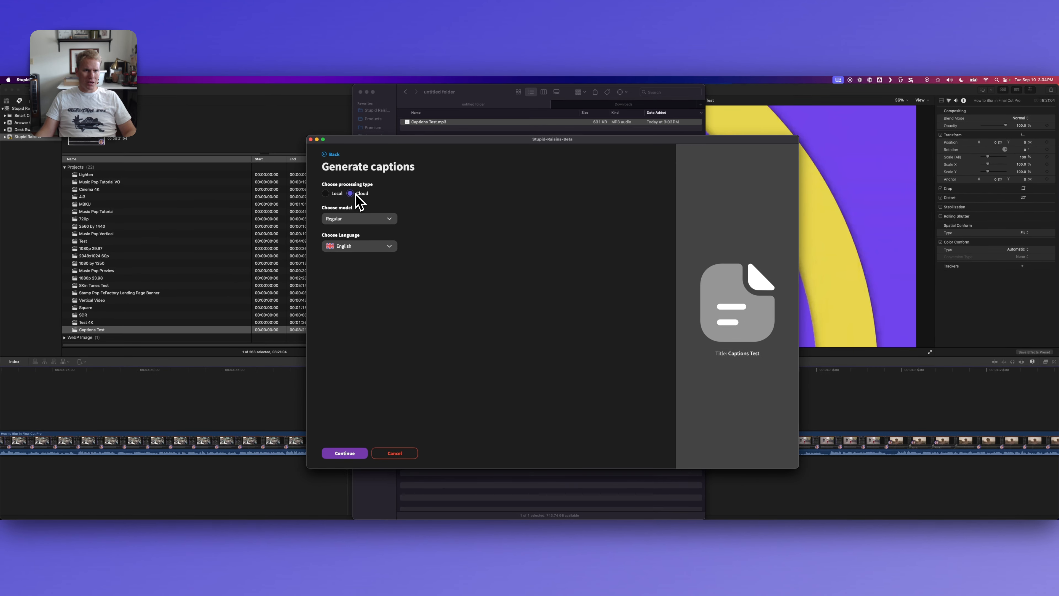
left_click(325, 194)
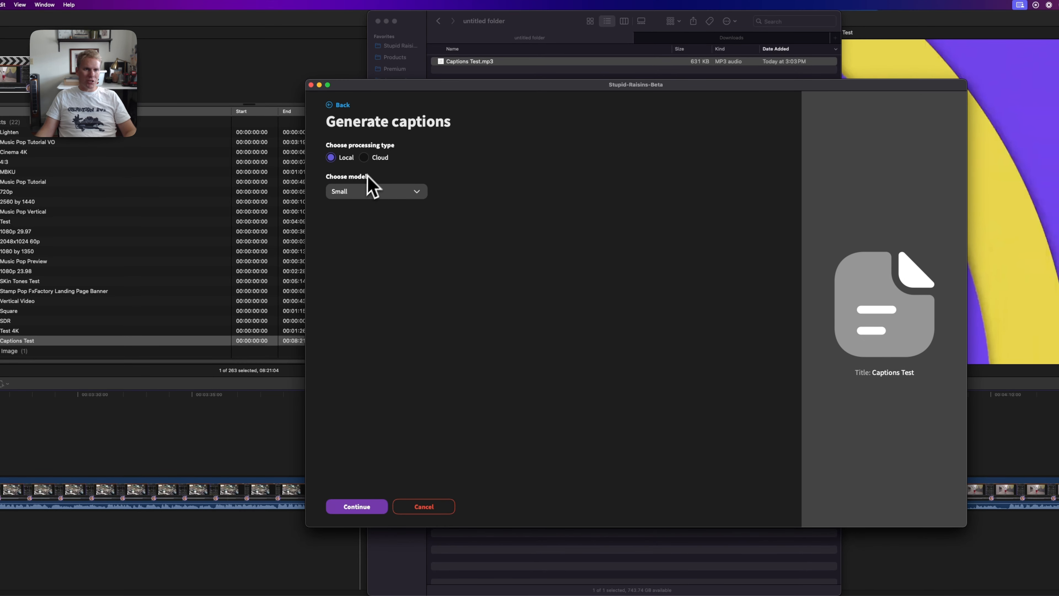
left_click(364, 158)
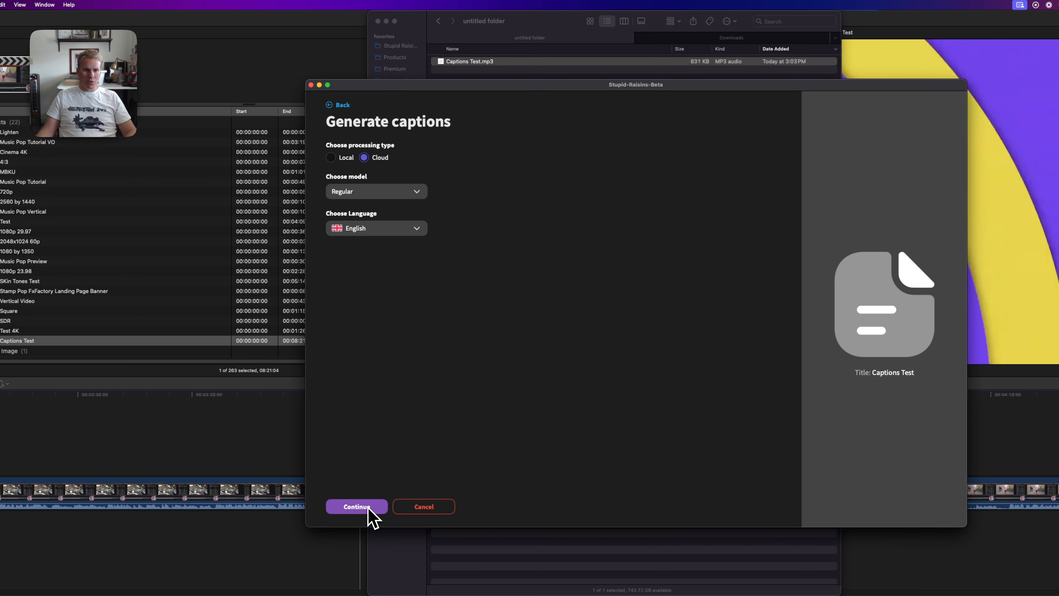
left_click(357, 506)
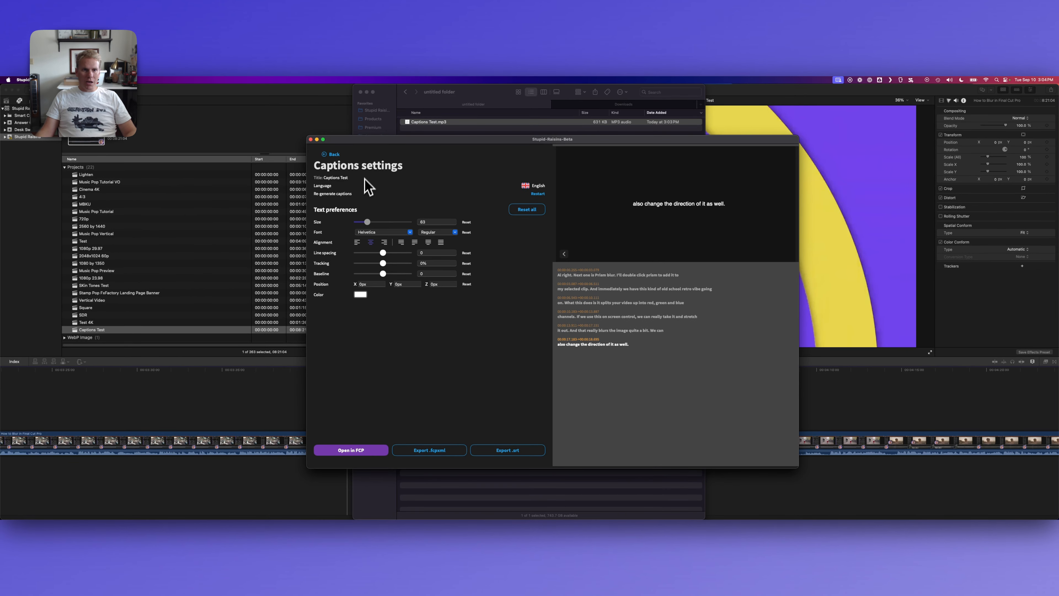
- Format the caption text as Kefa Bold at size 80 with centre alignment
left_click_drag(368, 224, 370, 223)
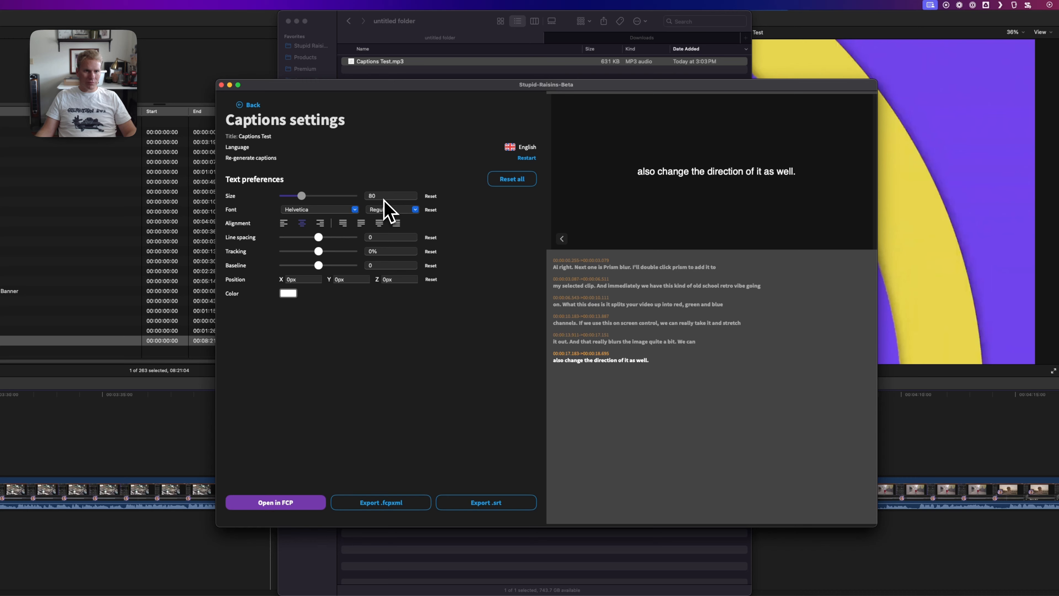
left_click(355, 209)
scroll(343, 260, "down", 5)
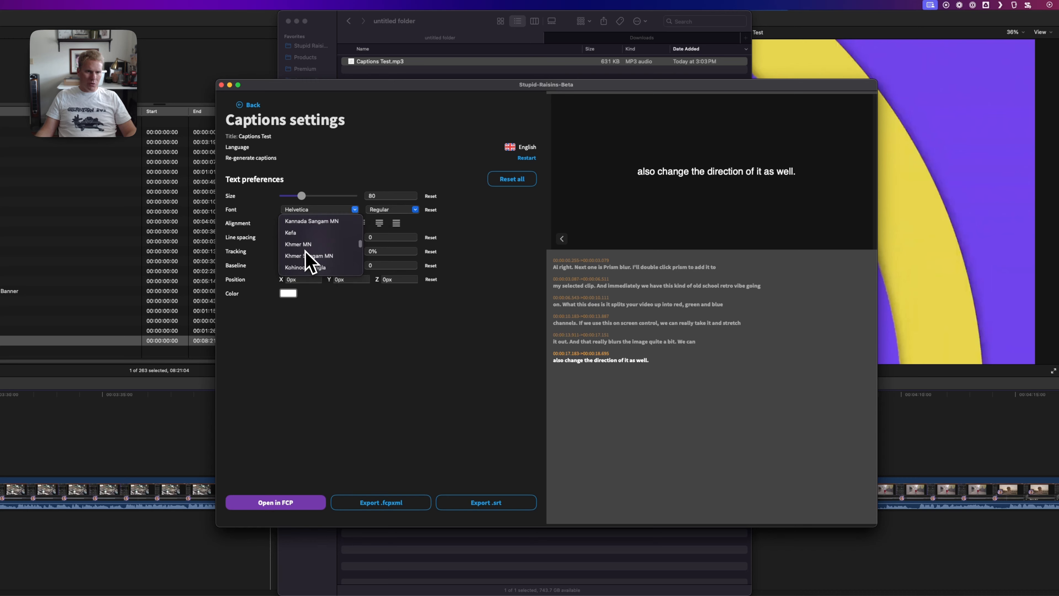
left_click(291, 233)
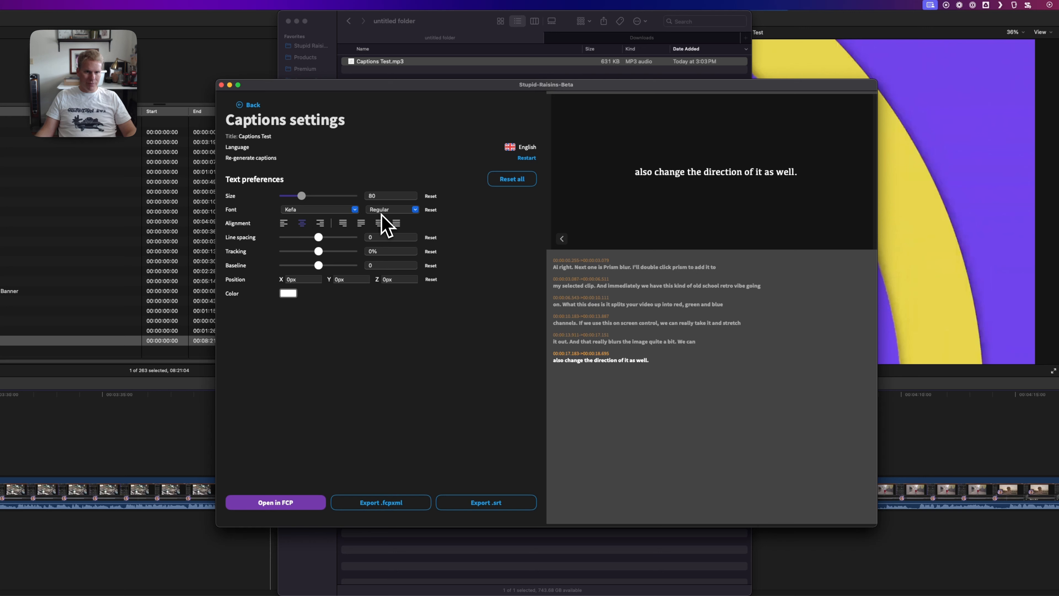
left_click(414, 211)
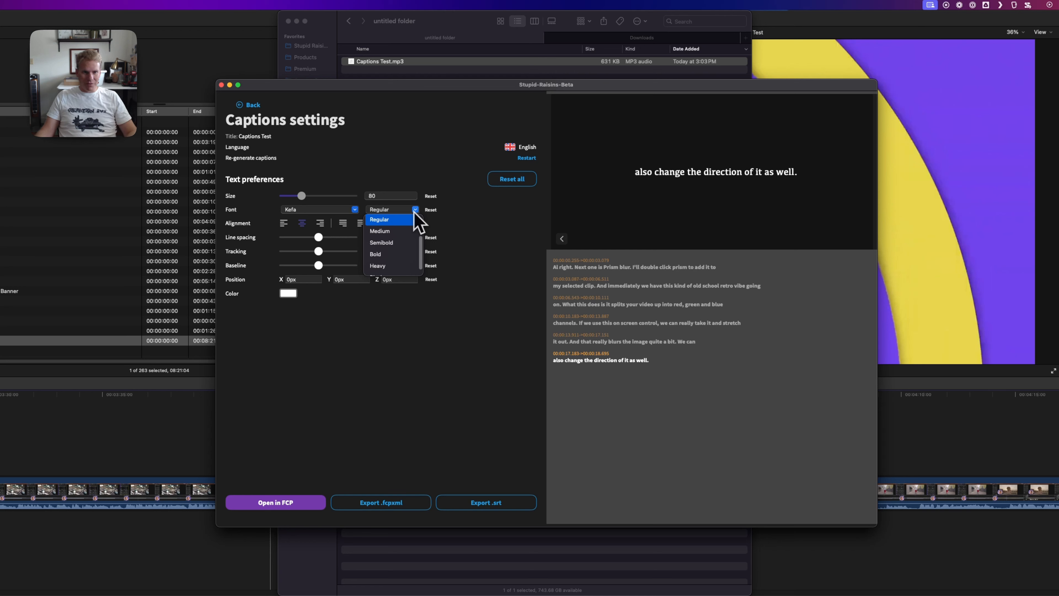
left_click(384, 256)
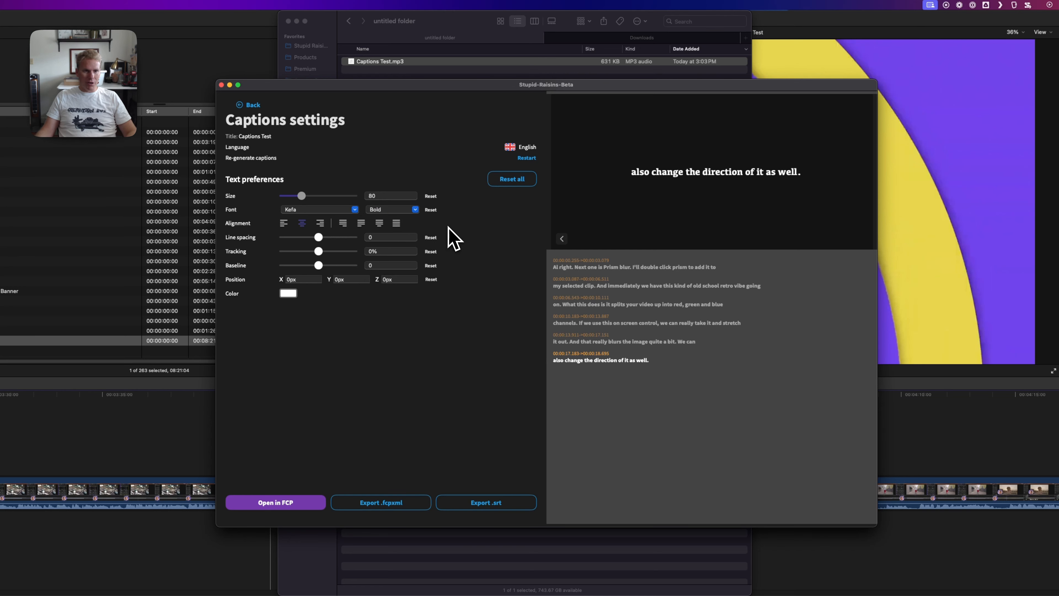
left_click(284, 223)
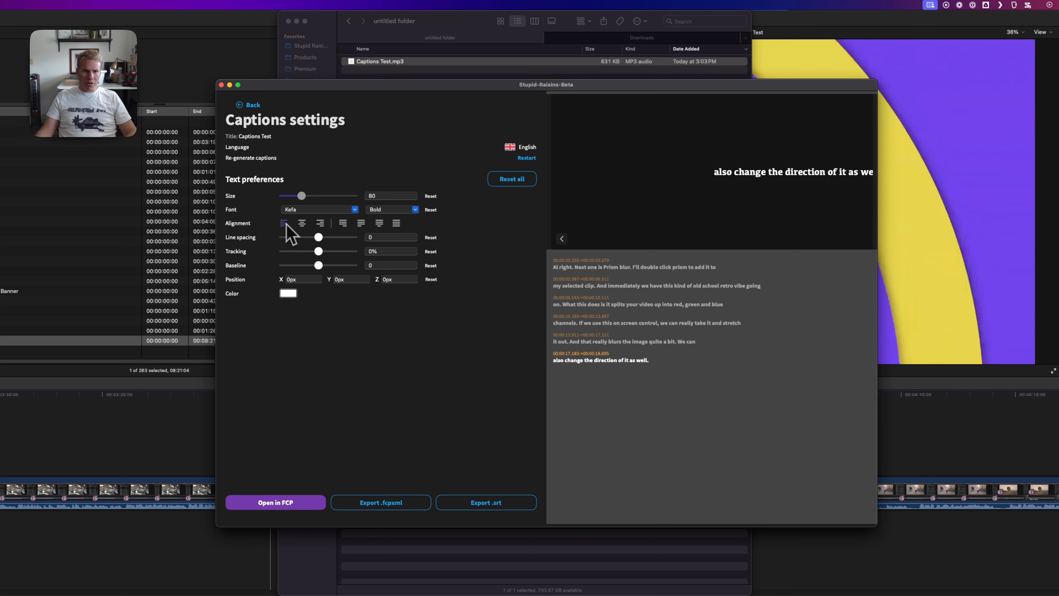
left_click(302, 223)
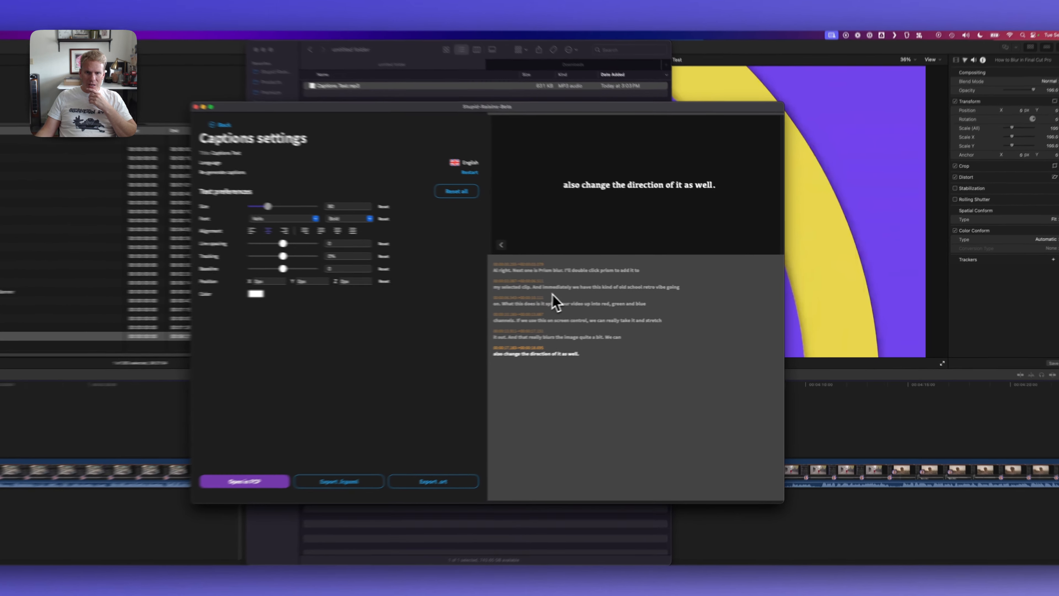
- Preview the caption segments one after another, from the second through the last
left_click(613, 290)
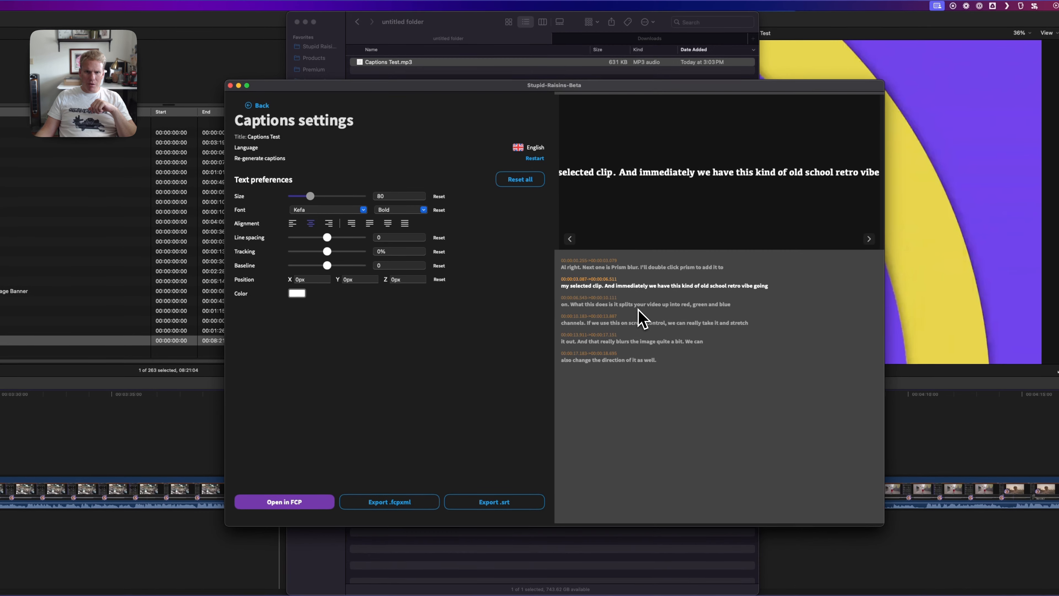
left_click(614, 304)
left_click(641, 323)
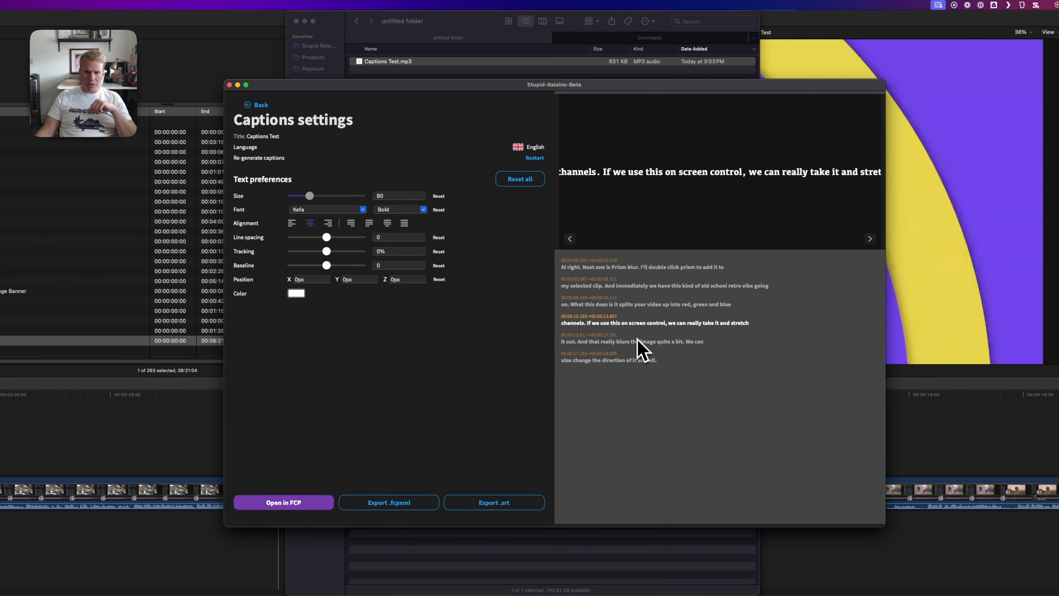
left_click(630, 341)
left_click(631, 361)
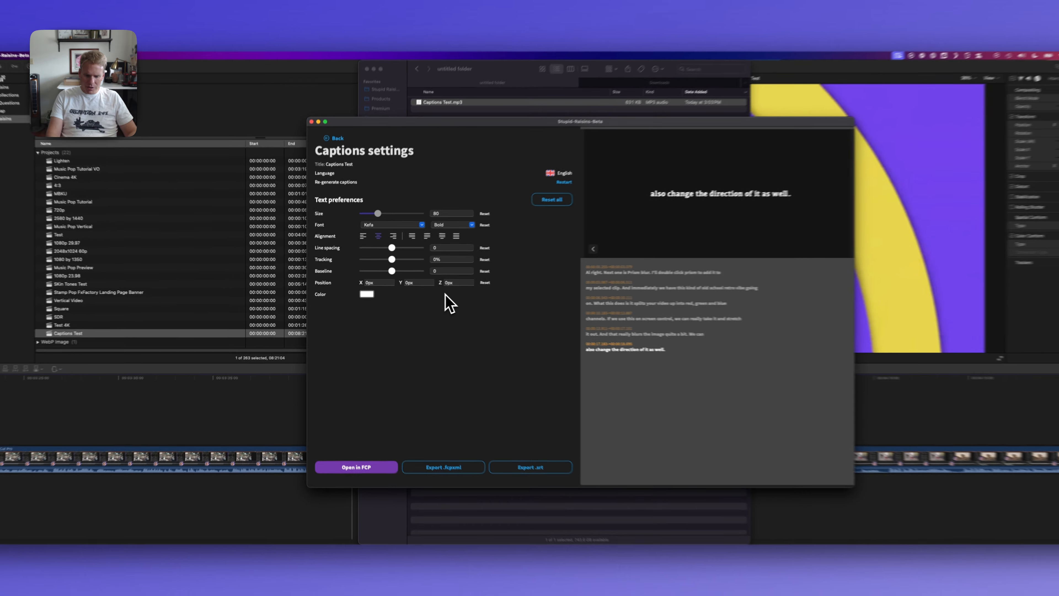
- Set the captions' Y position to -250 px
key("Tab")
type("-250")
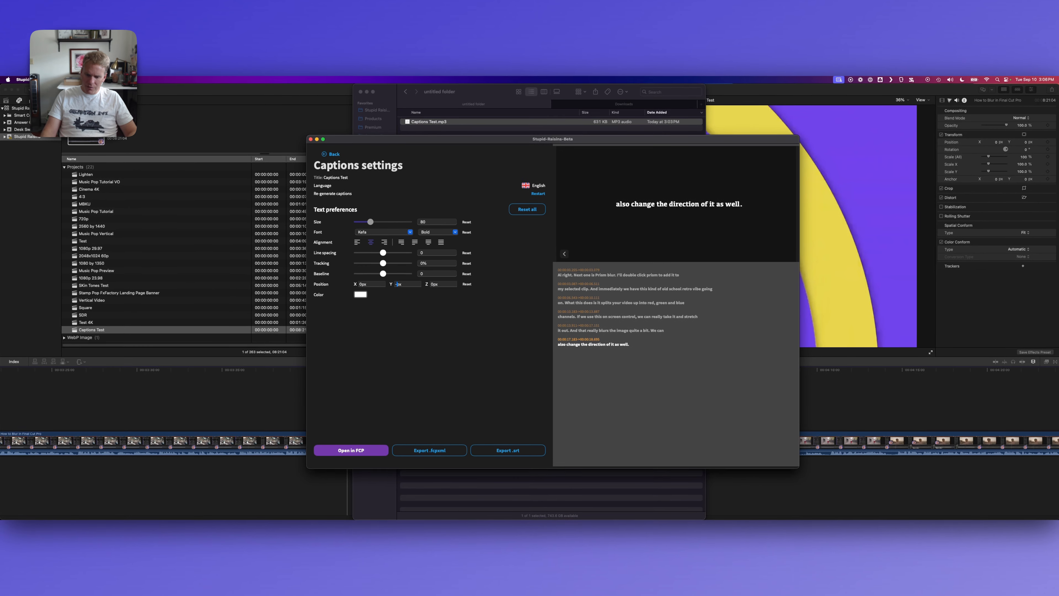
key("Return")
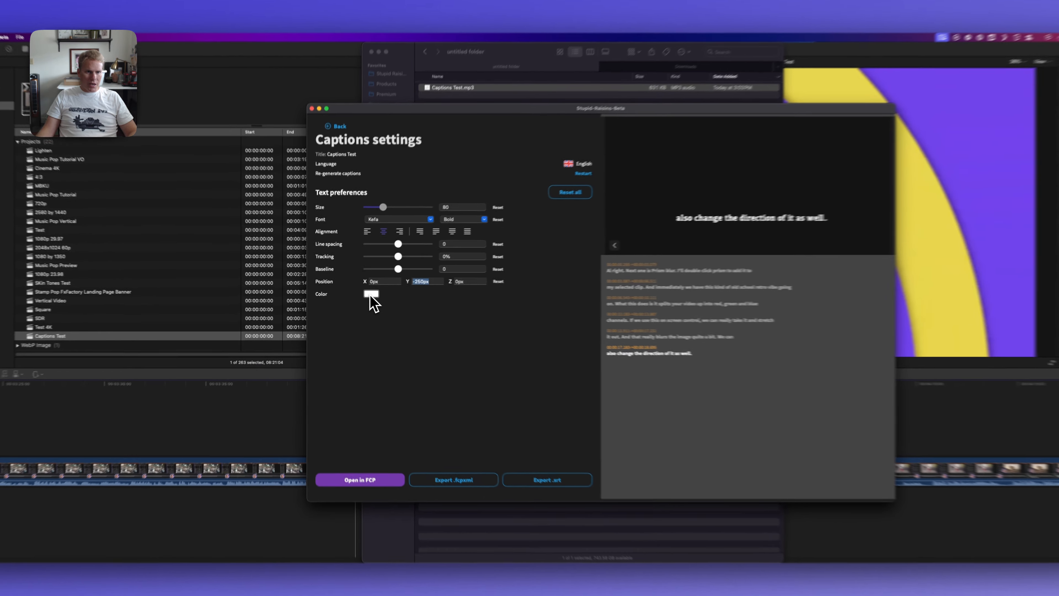
- Change the caption text color to the saved dark blue swatch and close the color picker
left_click(359, 294)
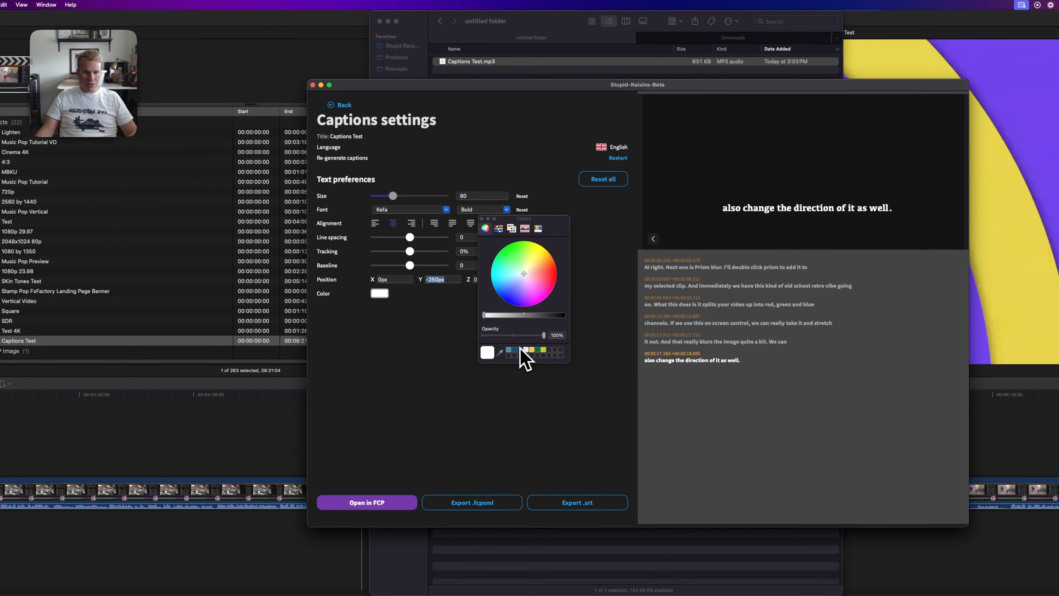
left_click(515, 351)
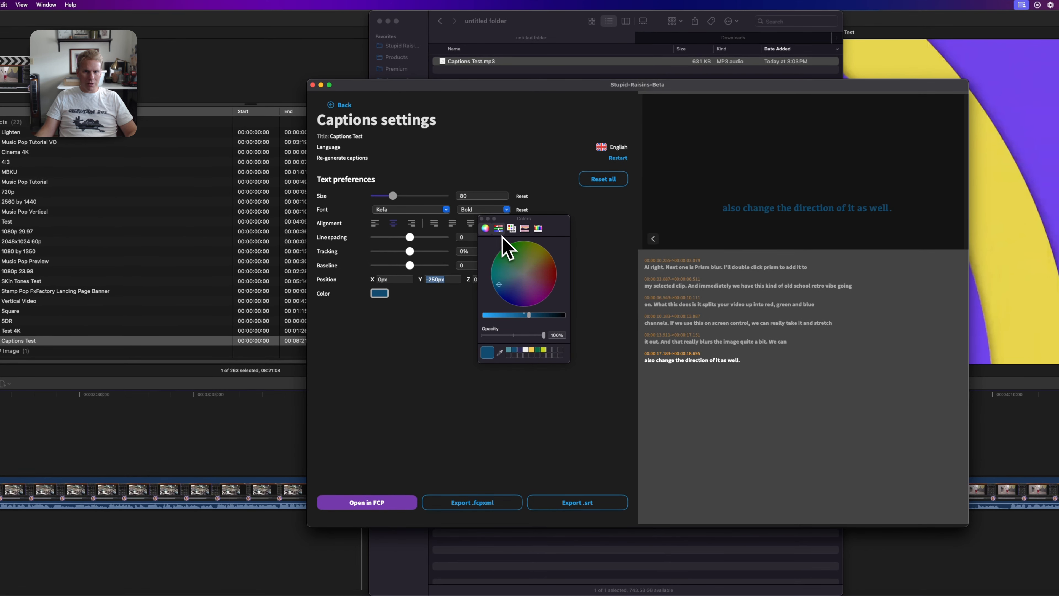
left_click(483, 219)
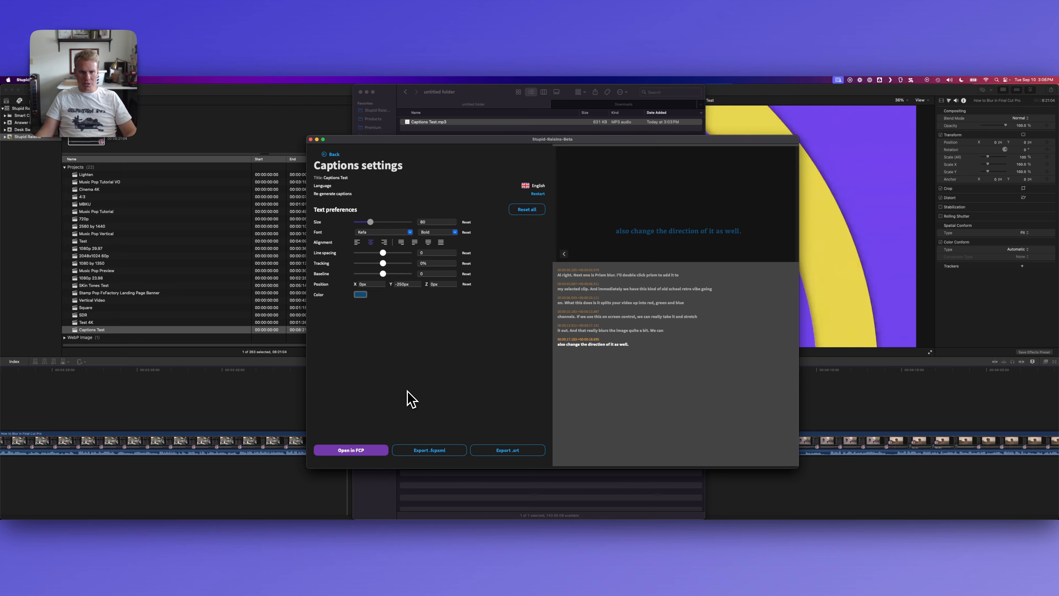
- Send the captions to Final Cut Pro and import Captions Test_3.fcpxml into the Stupid Raisins library
left_click(367, 451)
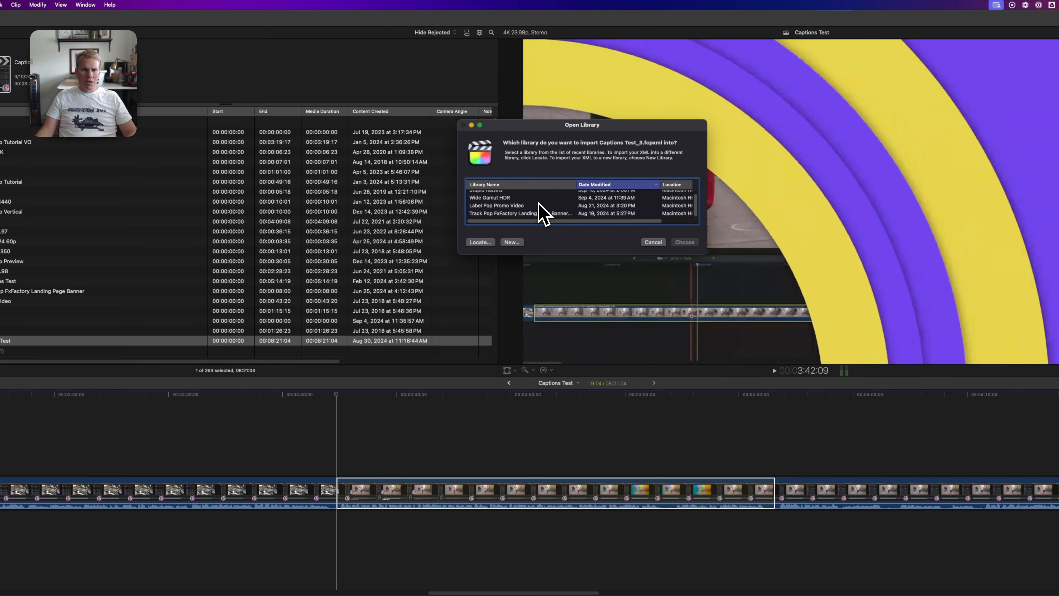
scroll(547, 209, "up", 1)
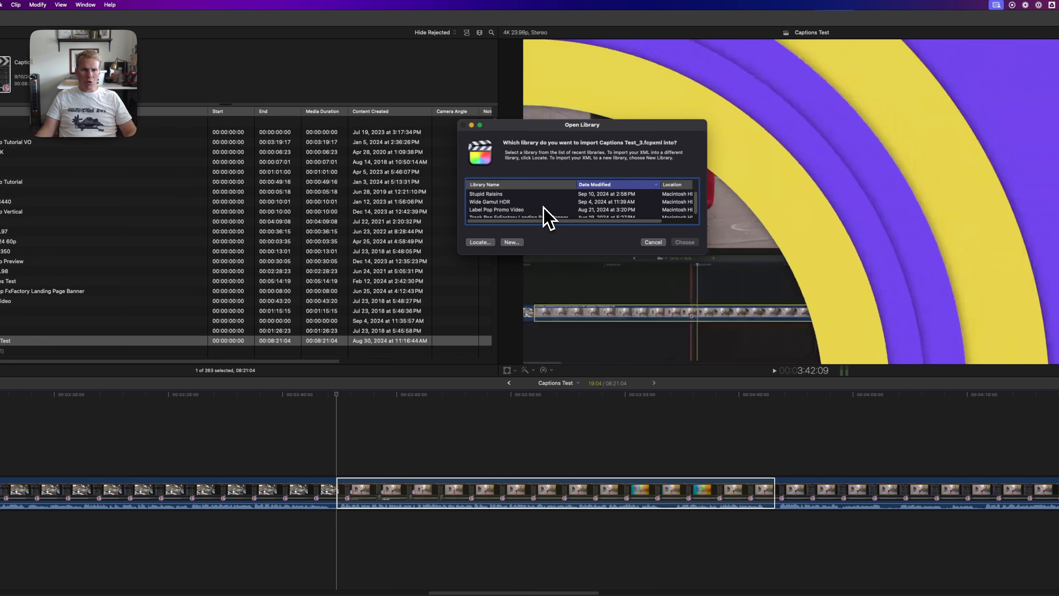
left_click(519, 195)
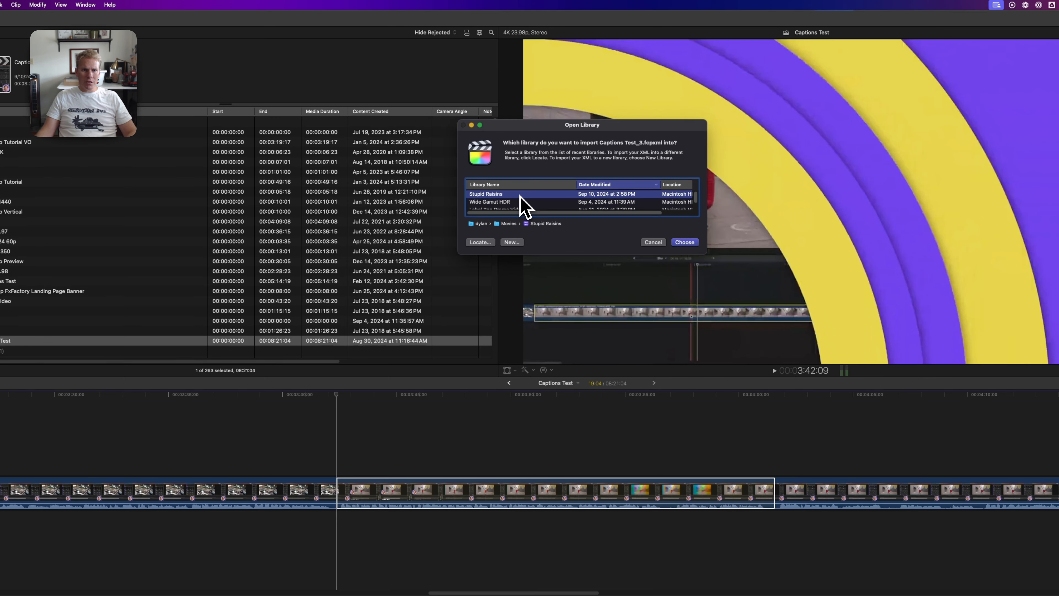
left_click(685, 243)
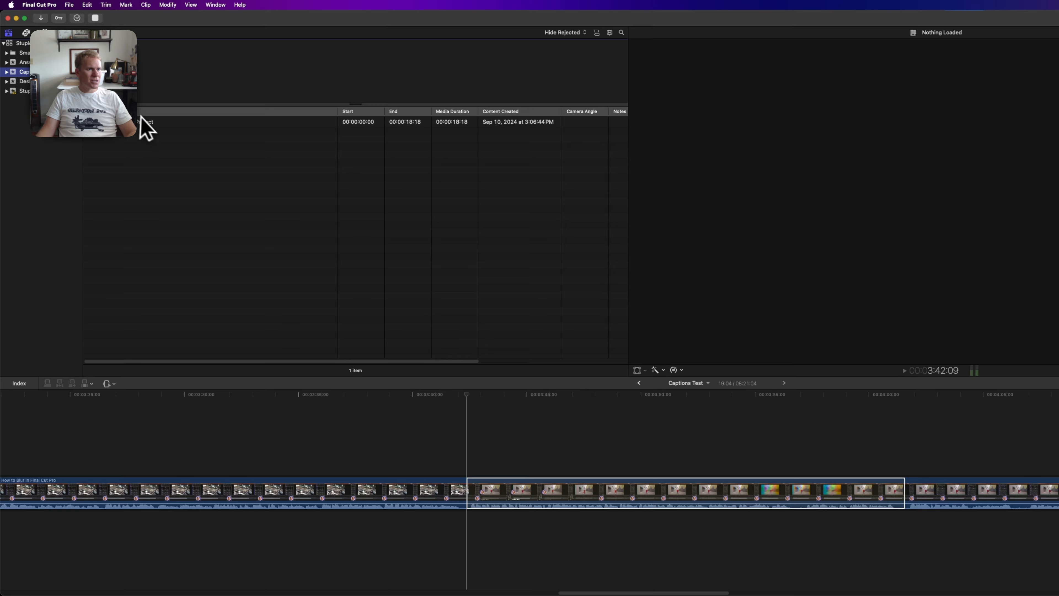
- Open the imported Captions Test Project in the timeline and inspect its first two subtitle titles
left_click(159, 122)
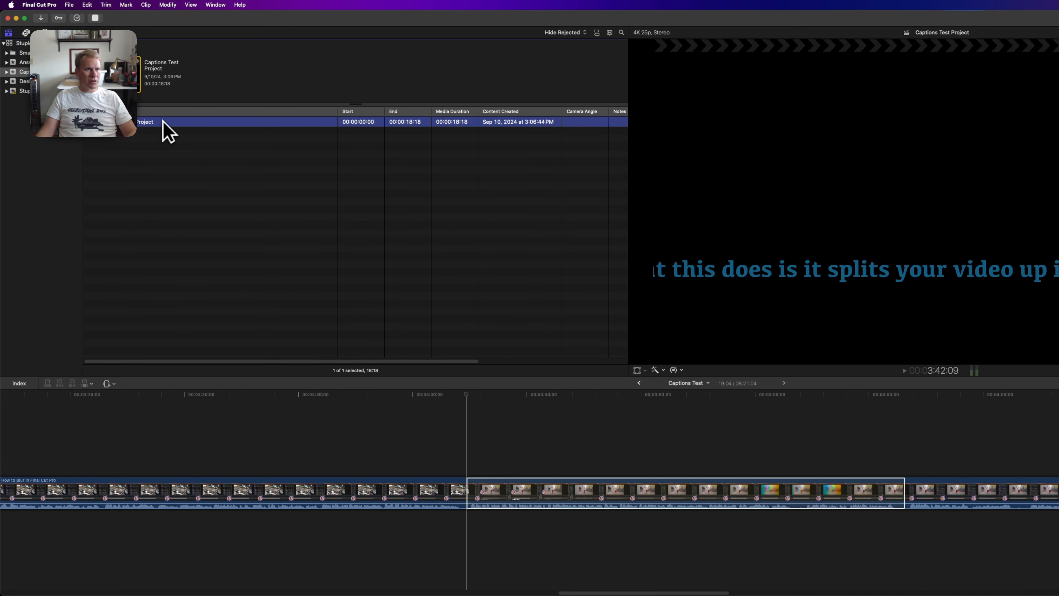
double_click(163, 122)
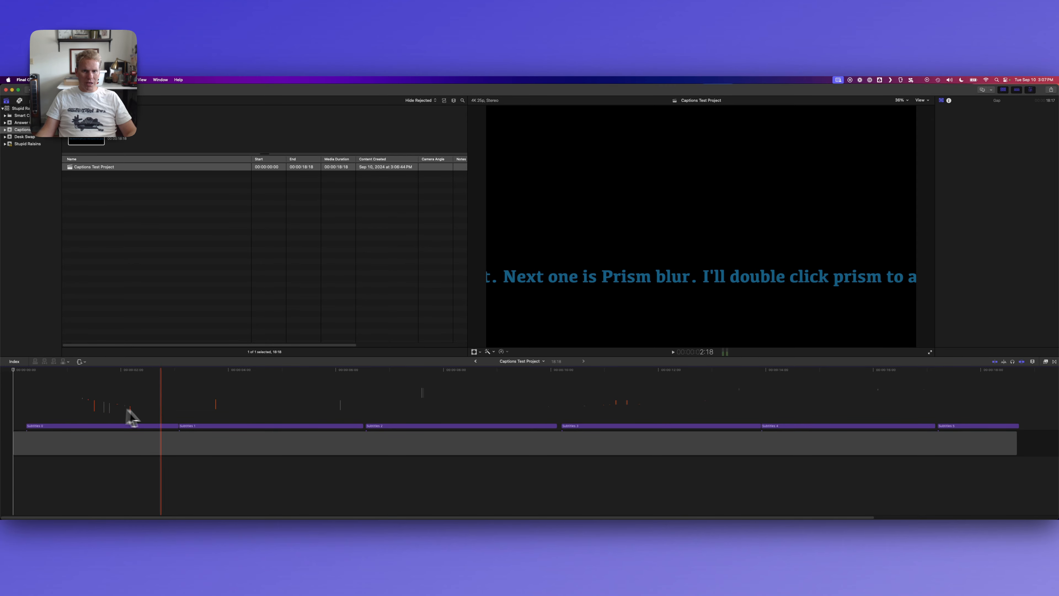
left_click(149, 426)
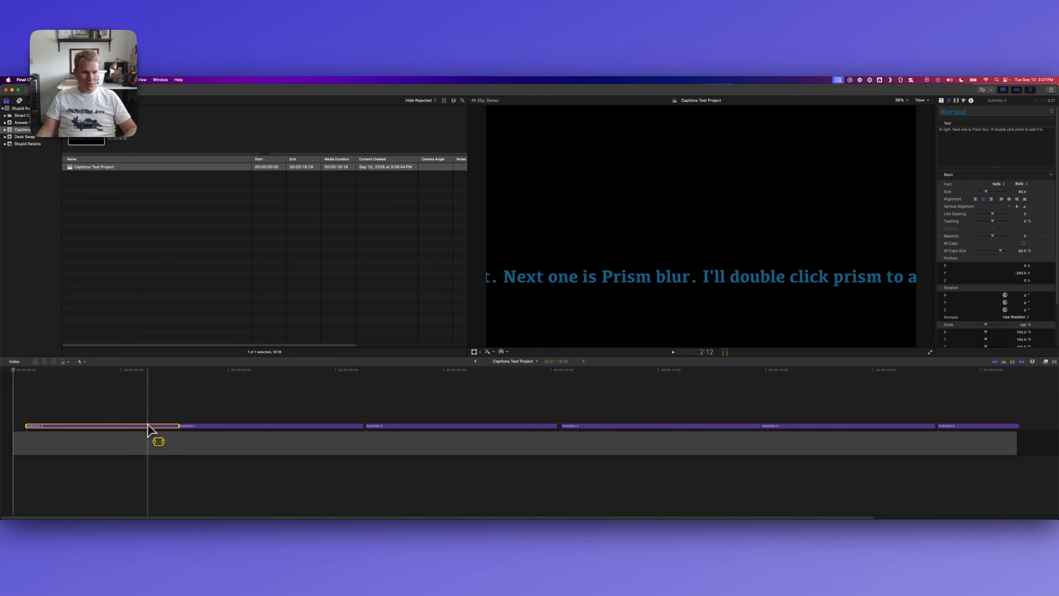
left_click(213, 435)
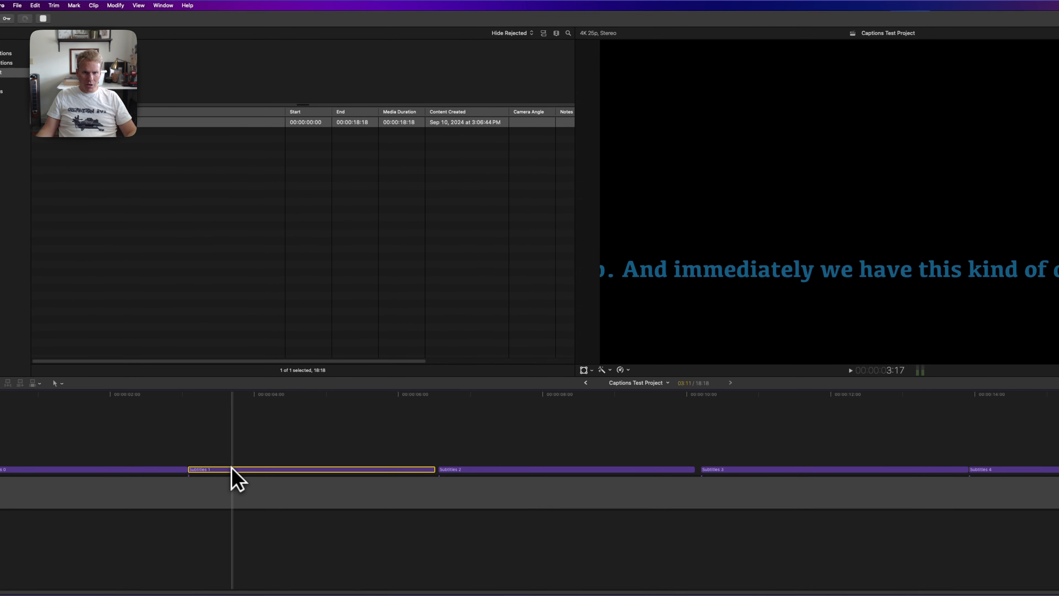
- Copy all the subtitle titles and paste them into the Captions Test timeline at 3:42:09
left_click_drag(145, 416, 946, 471)
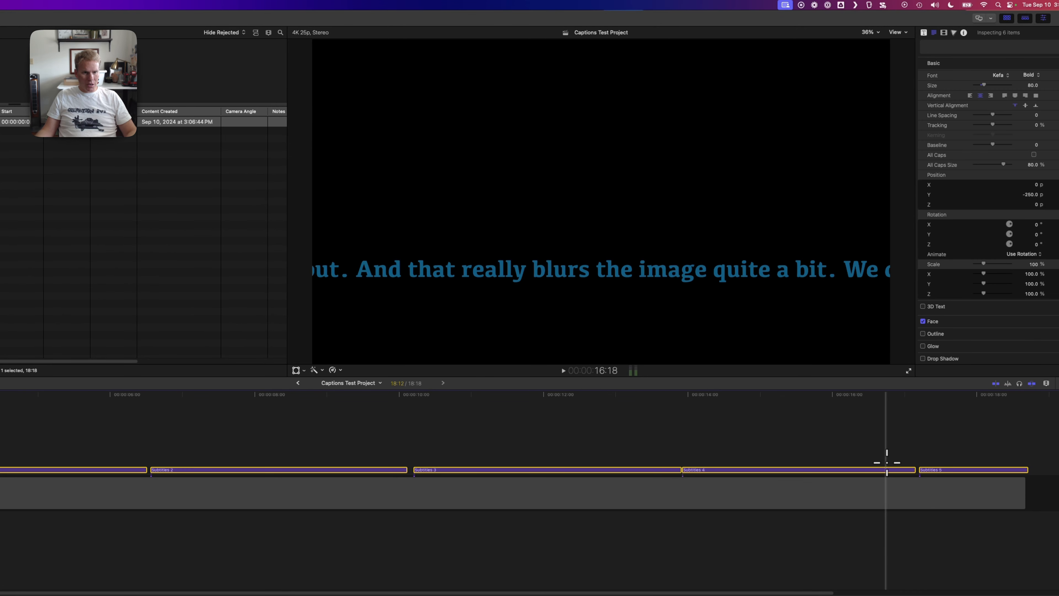
left_click(298, 383)
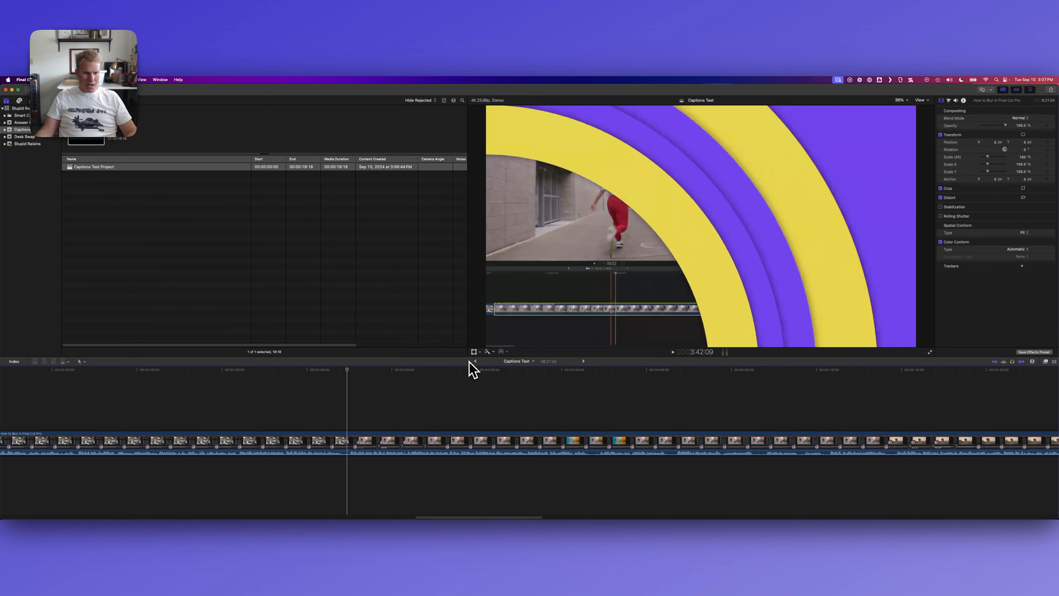
key("super+v")
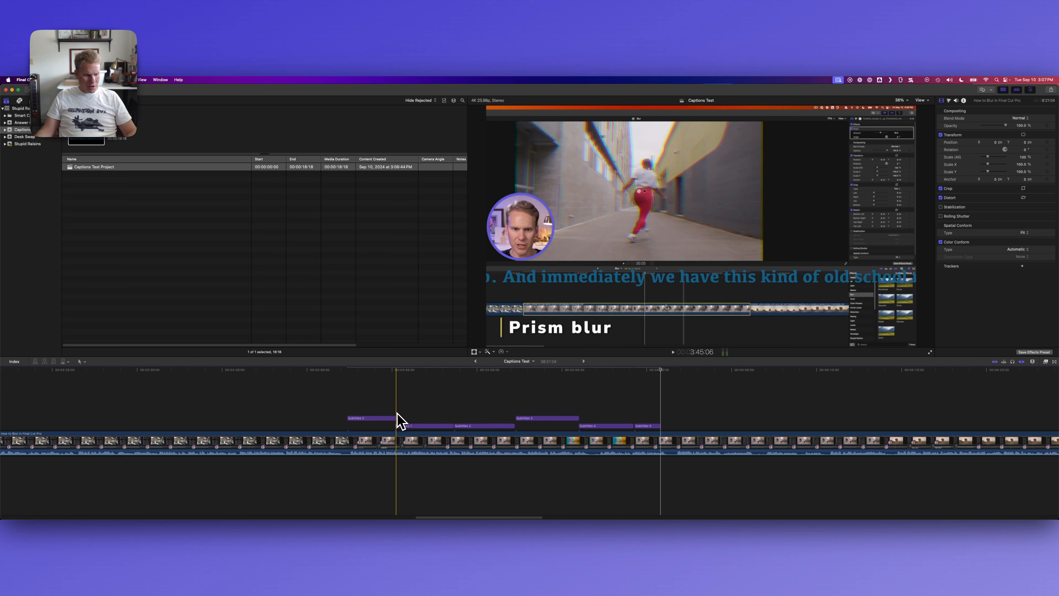
- Play the Captions Test timeline from the first caption to check the captions against the video
key("XF86AudioMute")
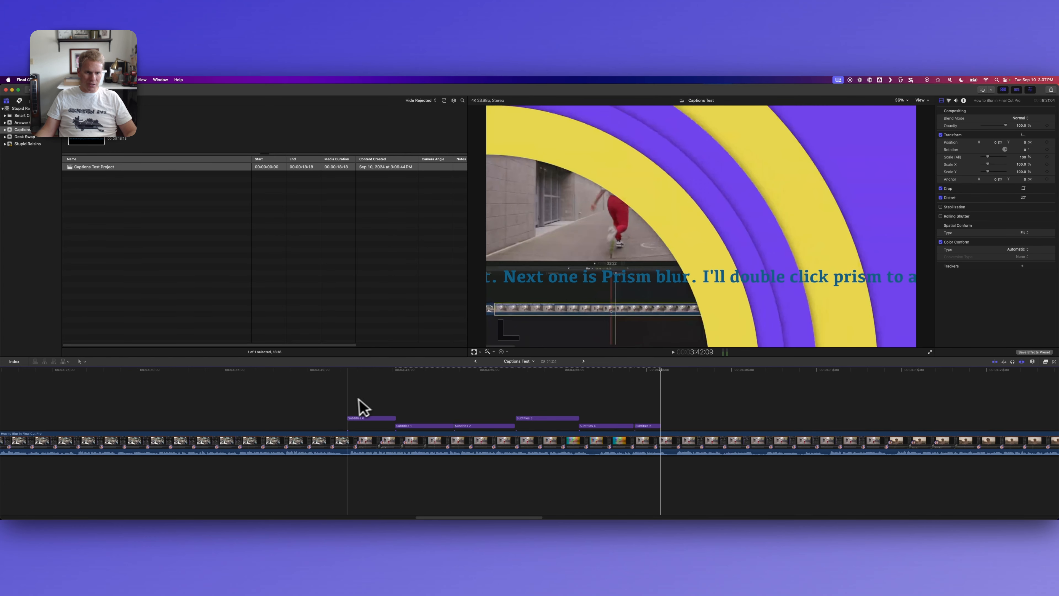
key("space")
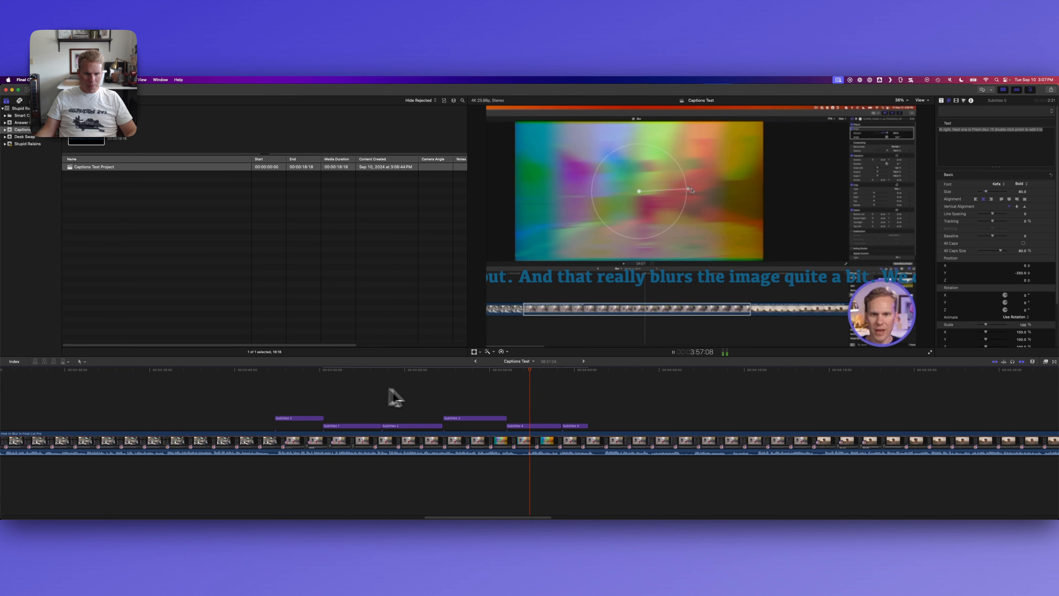
key("space")
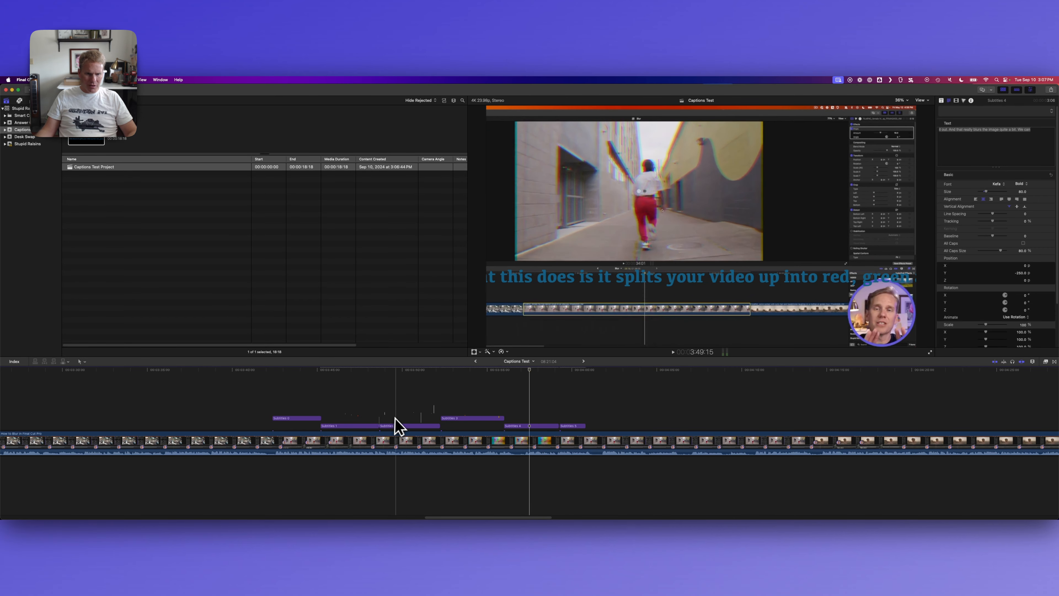
- Undo the caption paste and redo it
key("super+z")
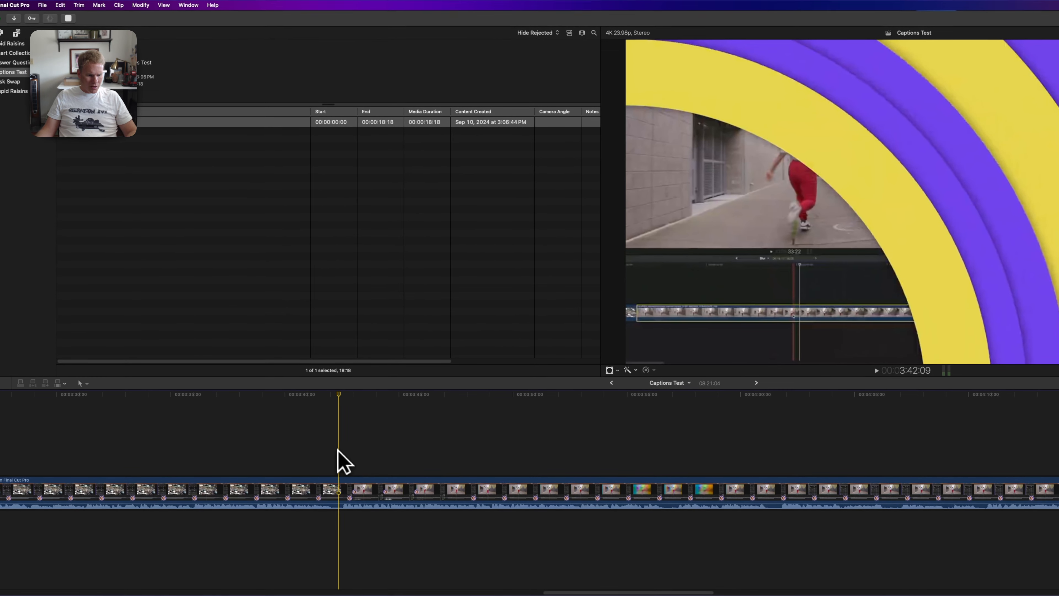
key("super+shift+z")
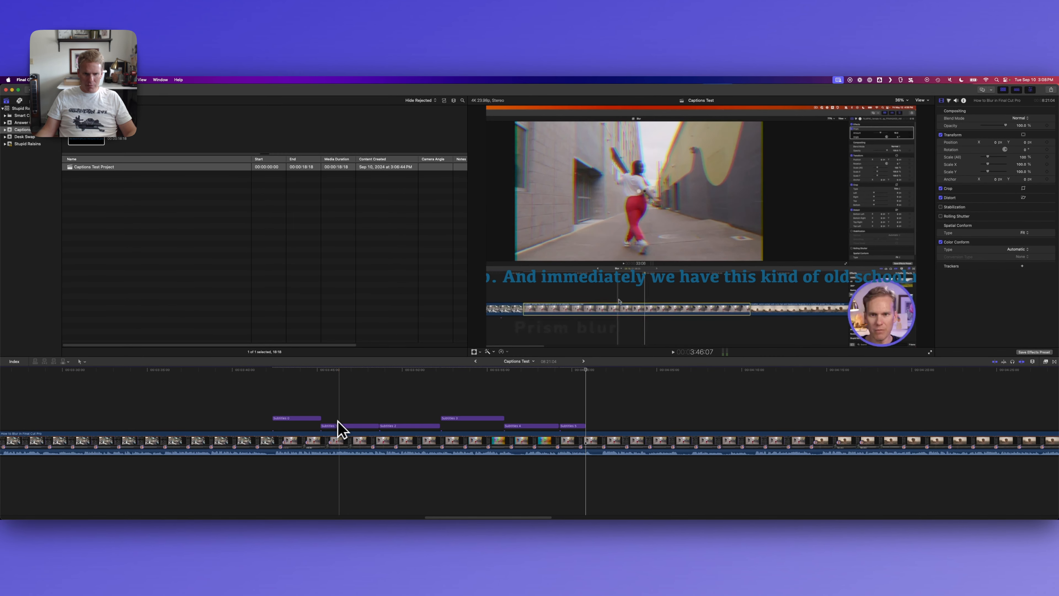
- Examine frame by frame where the first caption meets the second, and check the start and end of the fourth caption
left_click(320, 418)
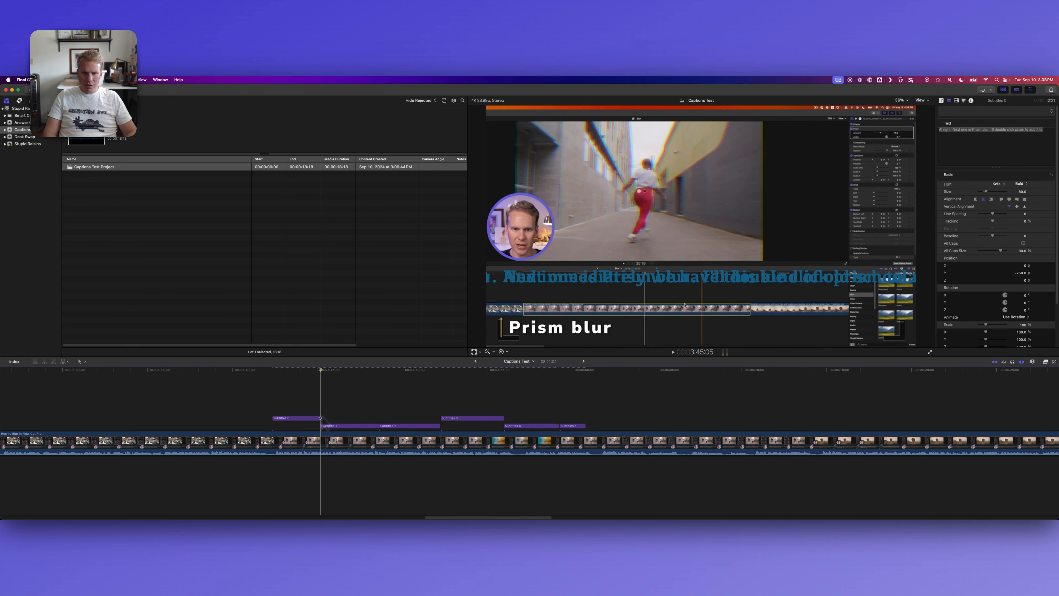
key("Right")
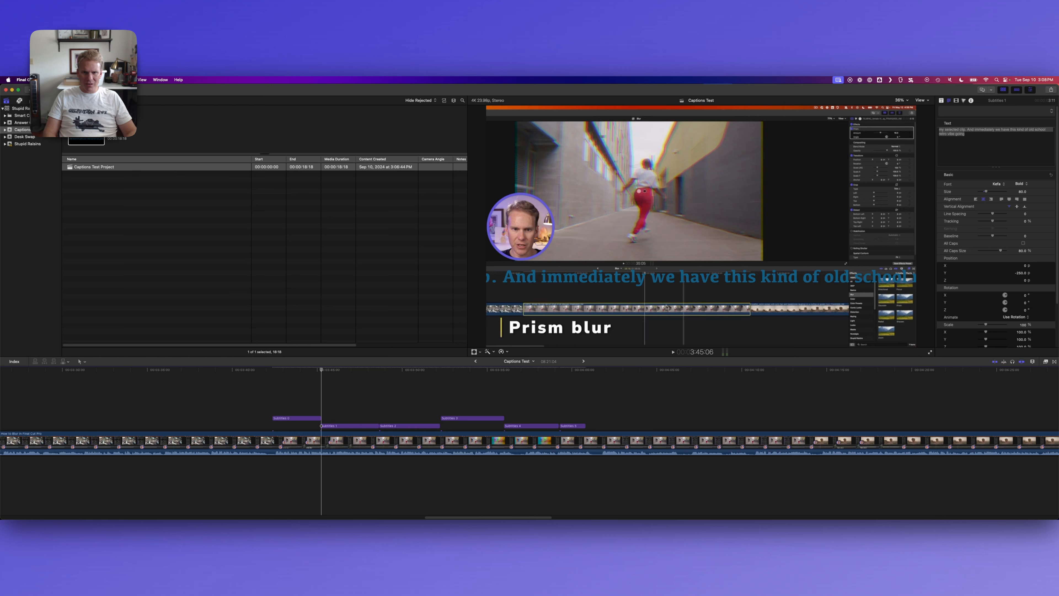
key("Left")
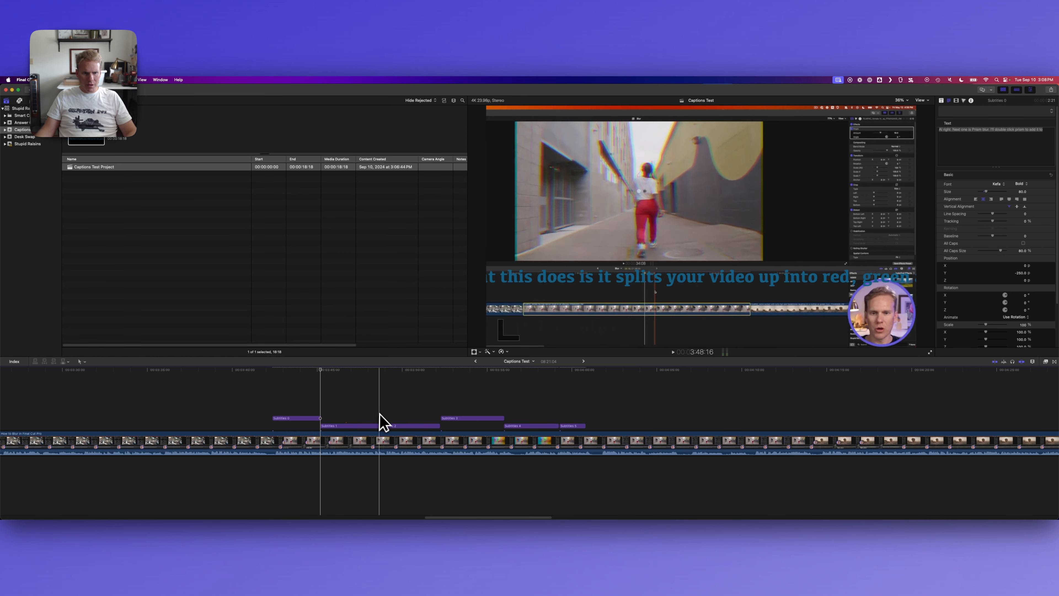
left_click(444, 405)
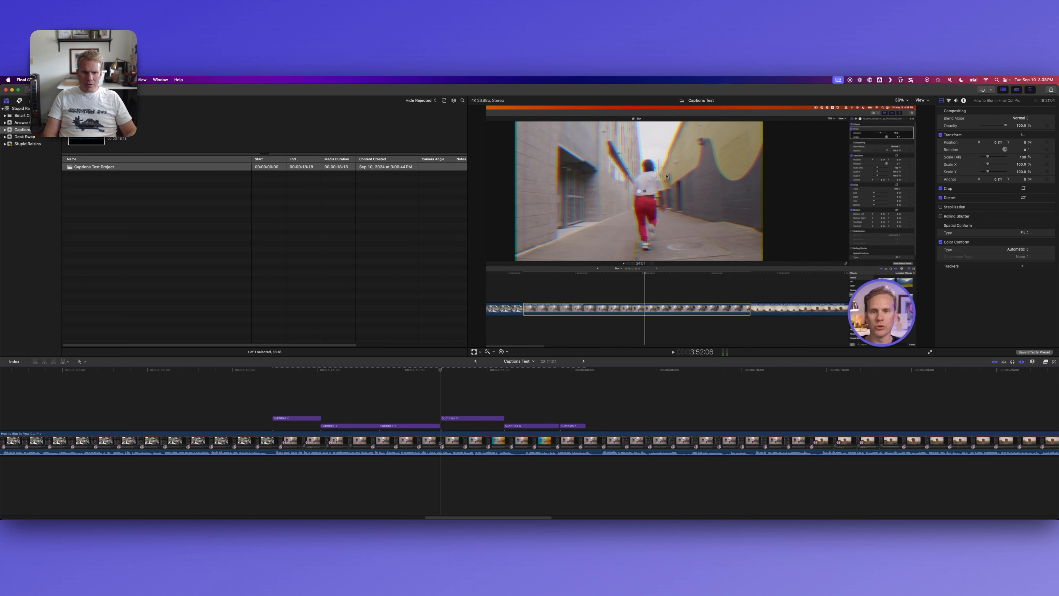
key("Down")
key("Down")
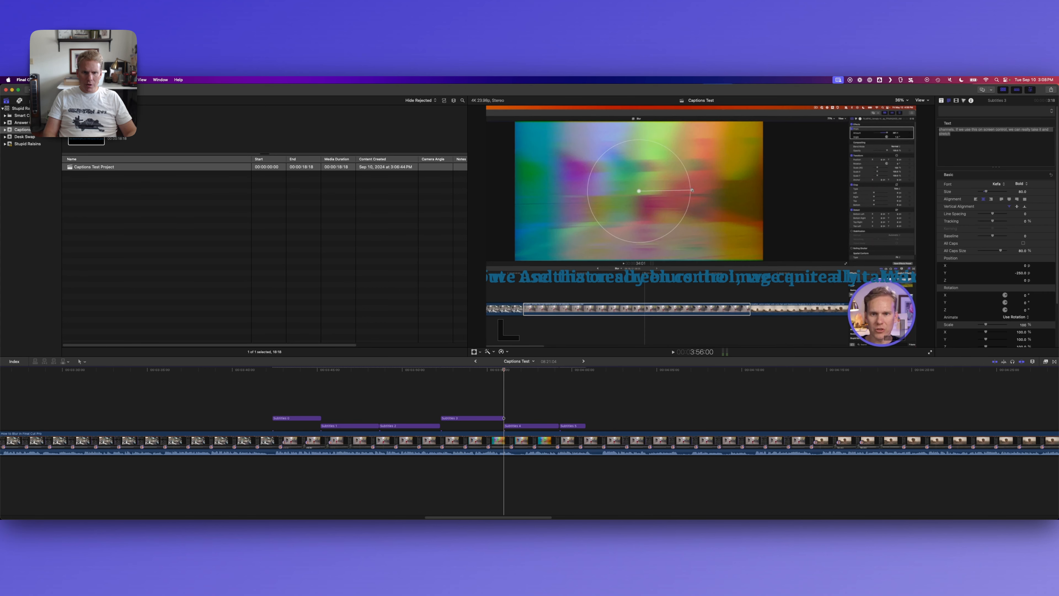